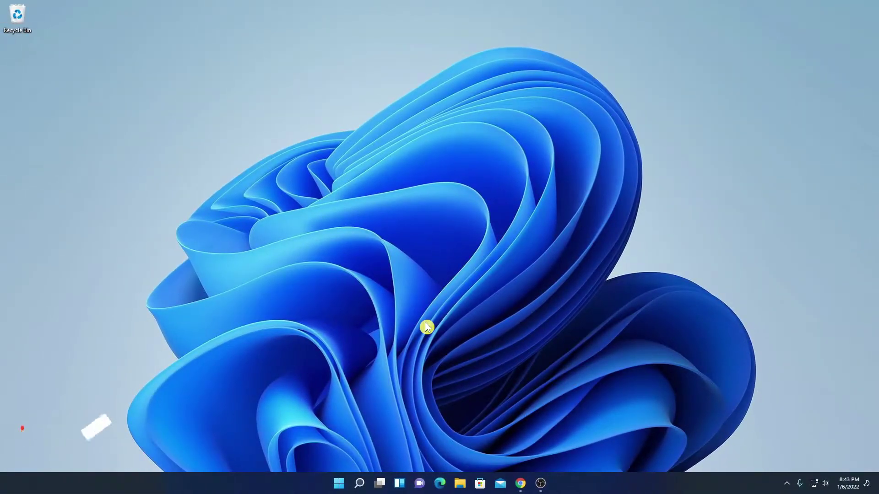
Step: Switch to Chrome, open the official Bitdefender website from the search results, and go to its home-user solutions page
click(521, 484)
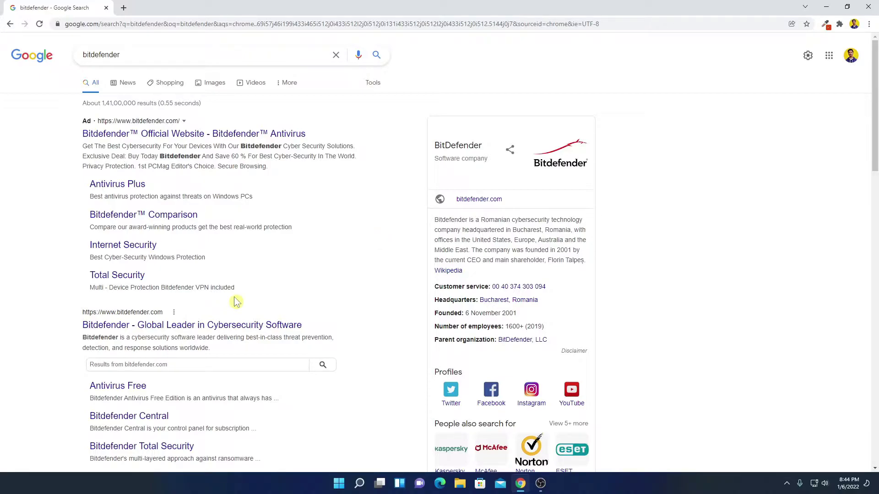
click(195, 326)
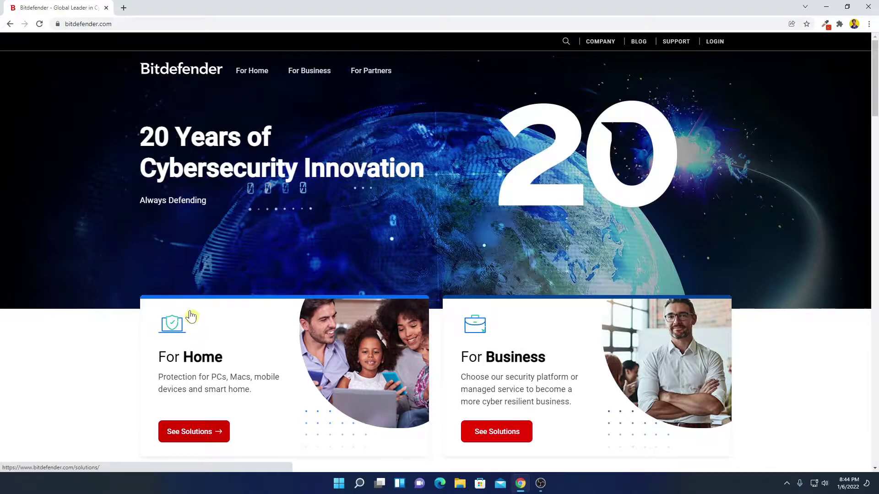
scroll(396, 281, down, 5)
scroll(461, 277, down, 7)
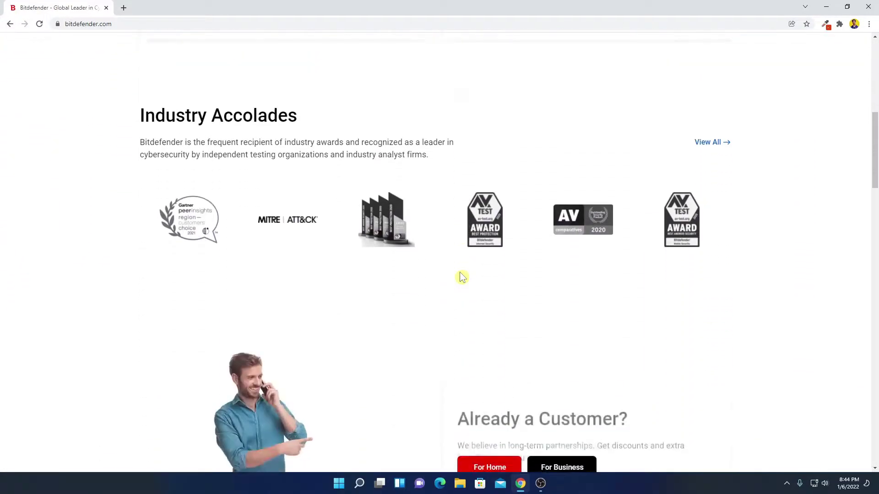
scroll(379, 291, up, 12)
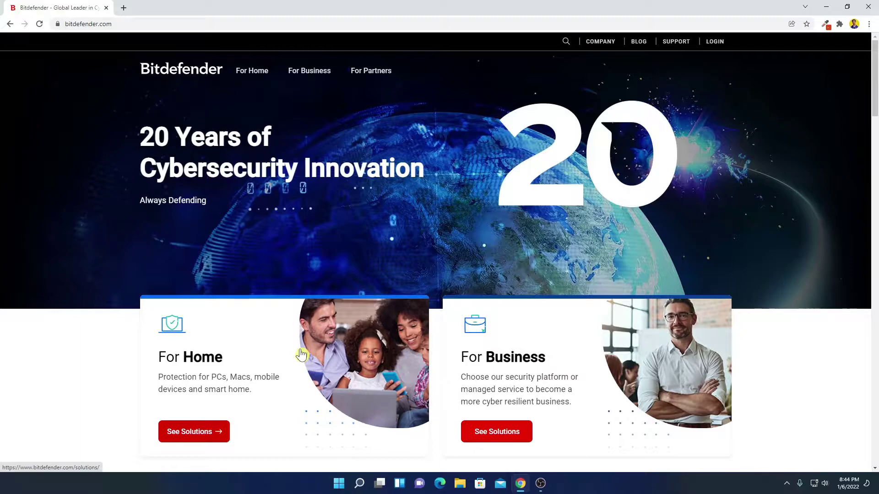
click(191, 439)
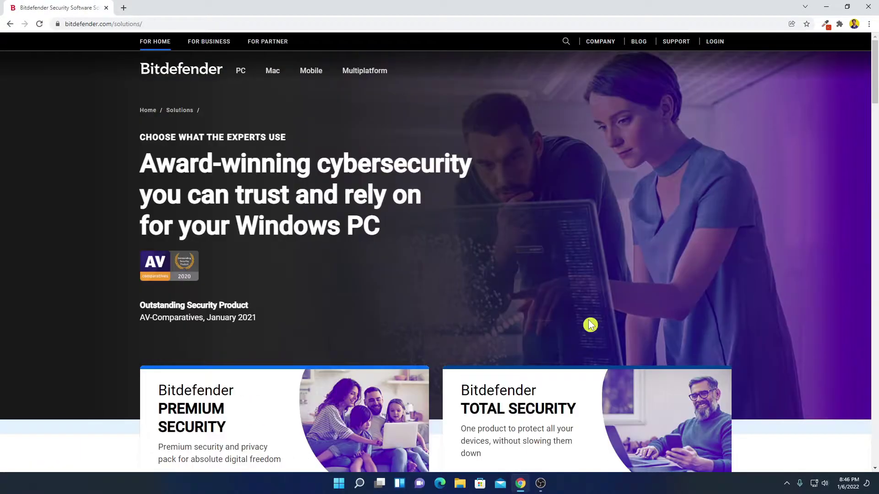
scroll(590, 324, down, 5)
scroll(590, 325, up, 5)
click(241, 73)
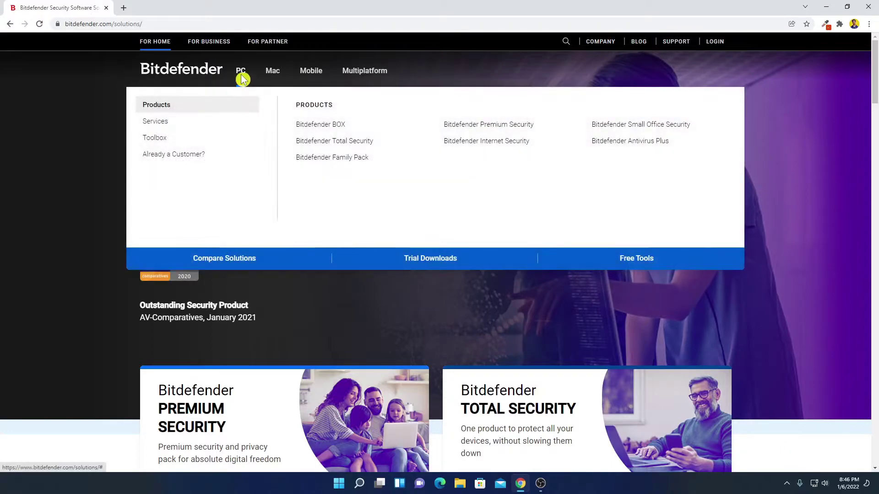
mouse_move(173, 141)
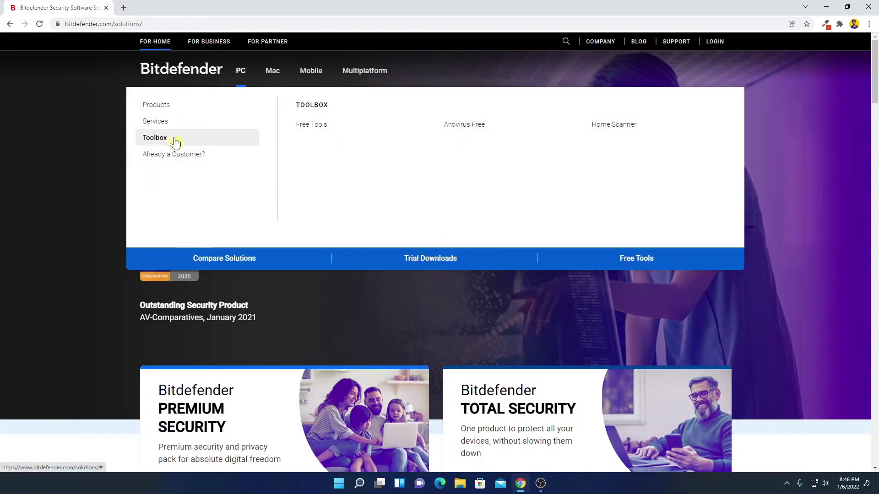
click(470, 131)
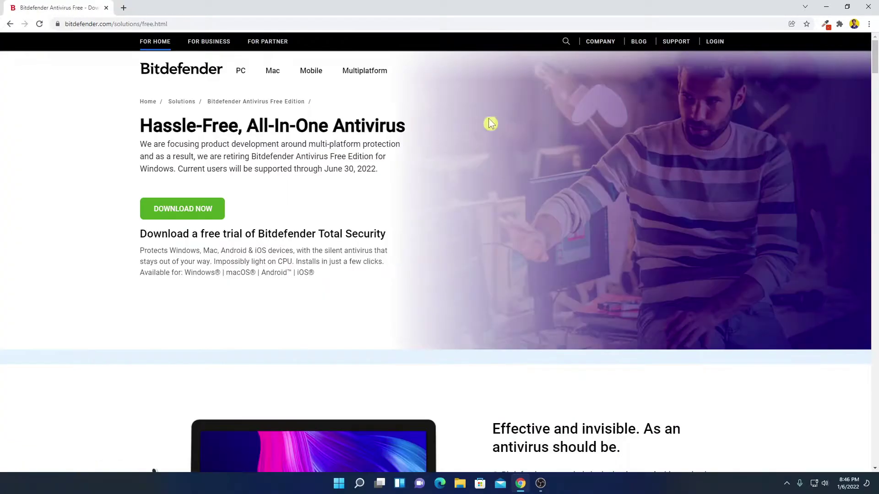
Step: Download the free trial of Bitdefender Total Security and run the downloaded installer
scroll(520, 191, down, 12)
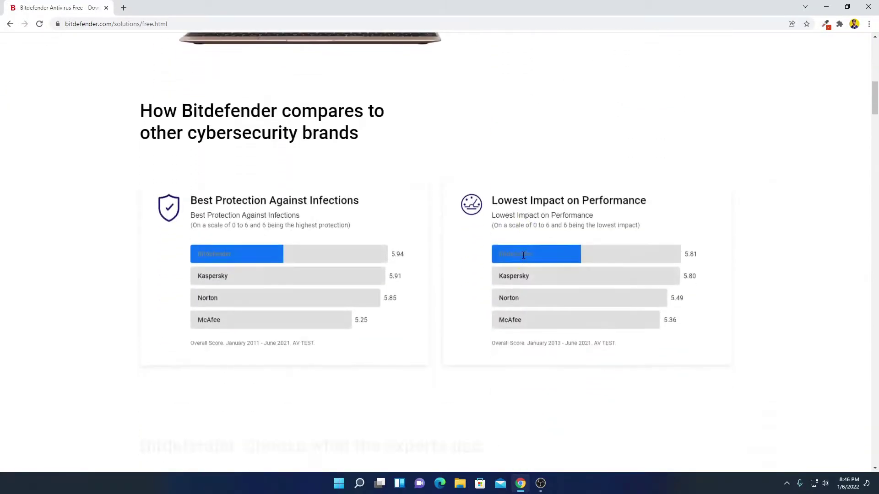
scroll(523, 255, up, 12)
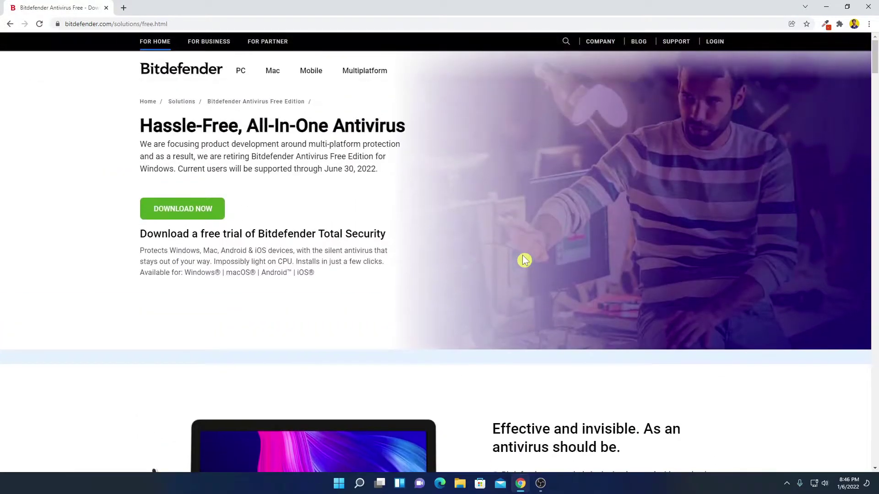
click(187, 218)
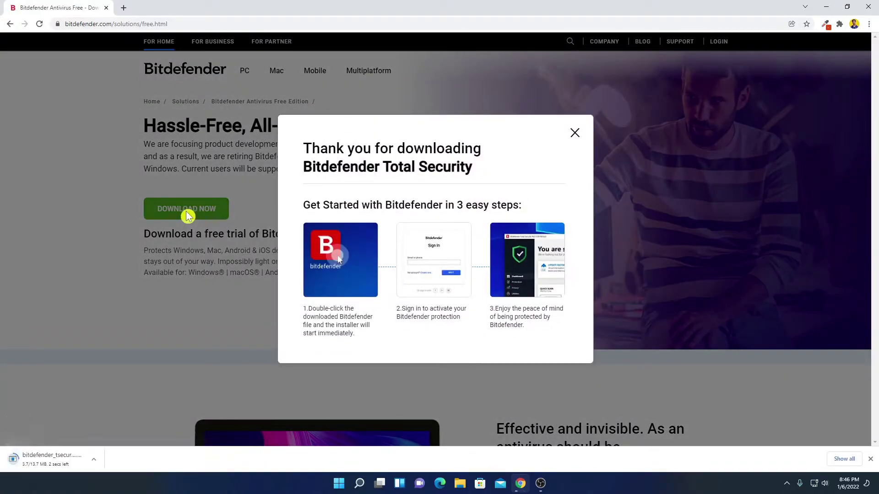
click(98, 463)
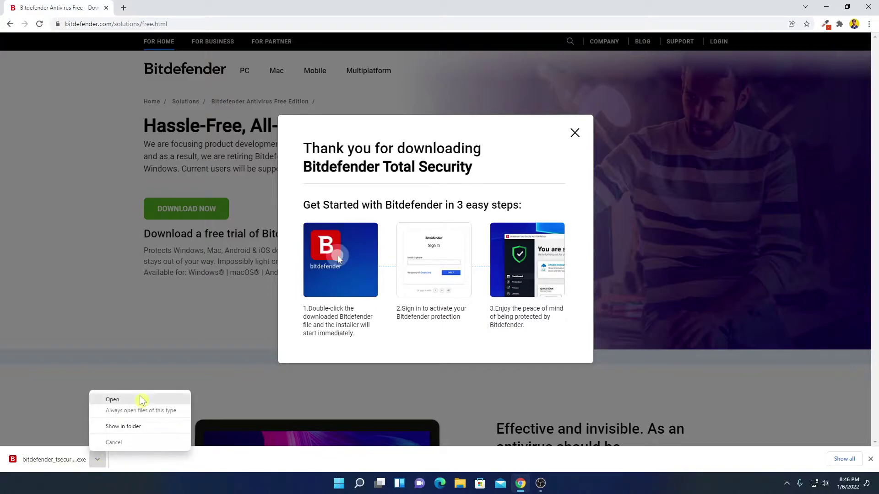
click(112, 400)
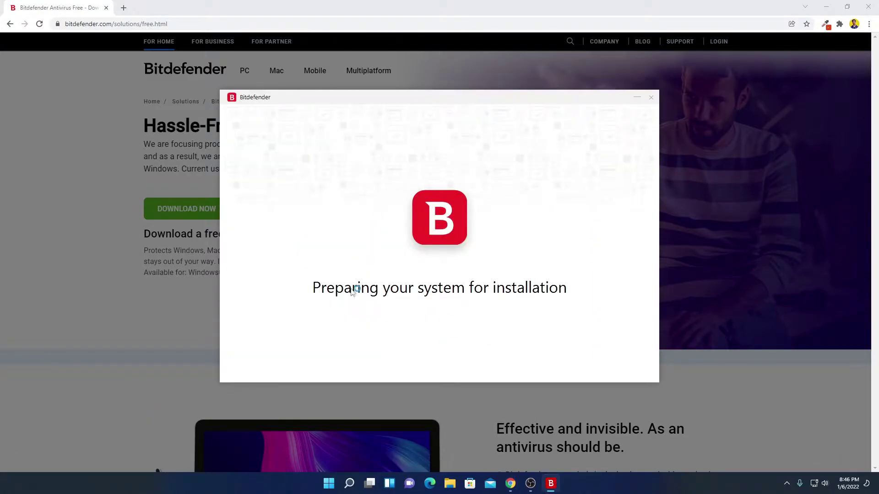
Step: Minimize the browser and install Bitdefender Security in English, accepting the Subscription Agreement
click(826, 6)
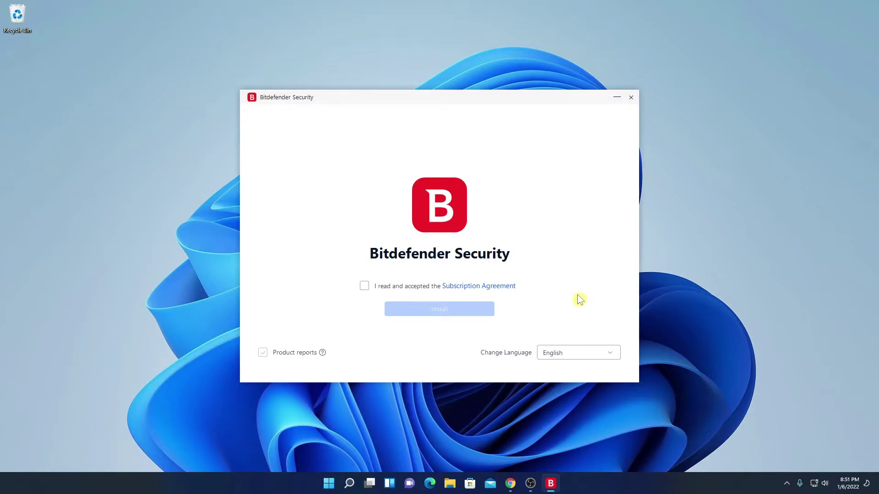
click(610, 358)
click(571, 374)
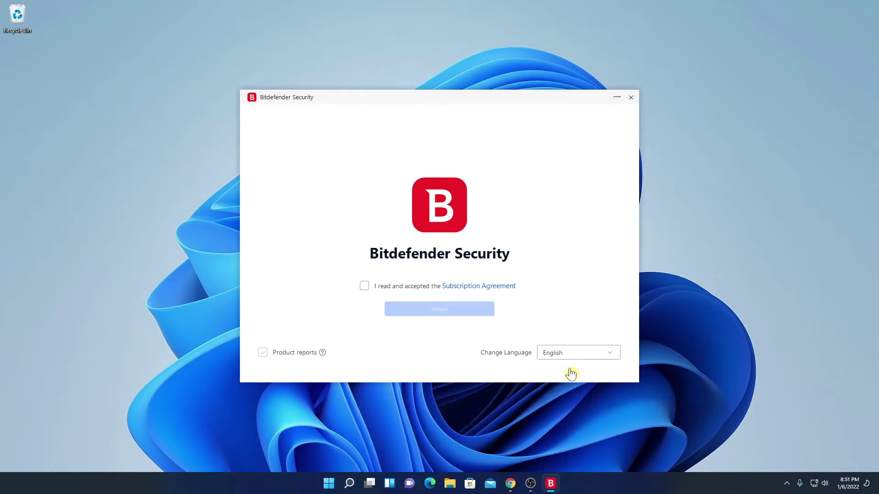
click(364, 287)
click(449, 317)
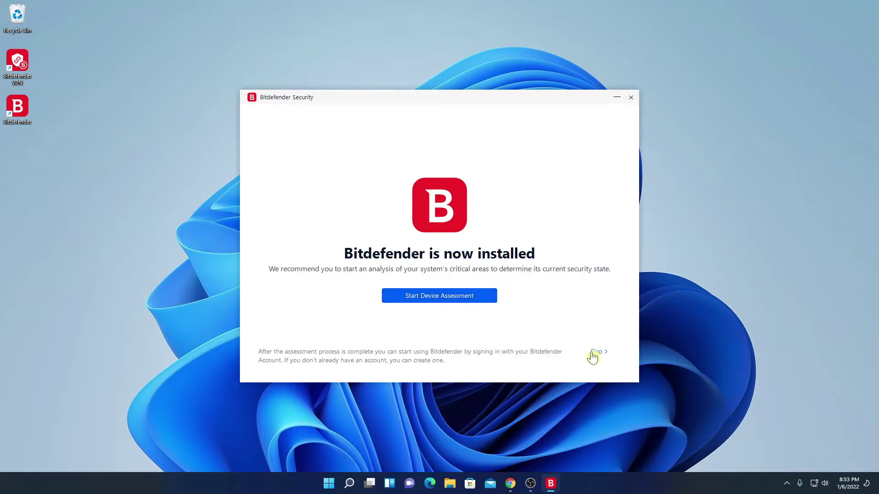
Step: Run the device assessment scan in the background and open its results
click(473, 296)
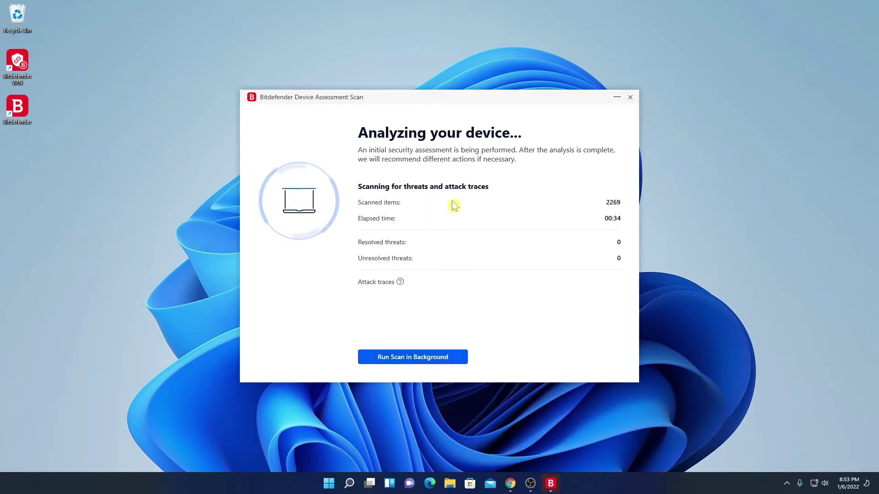
click(454, 360)
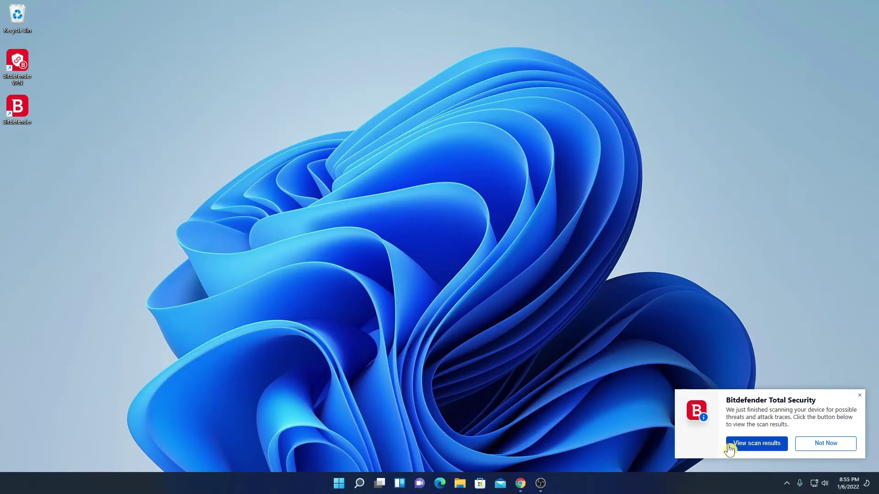
click(765, 448)
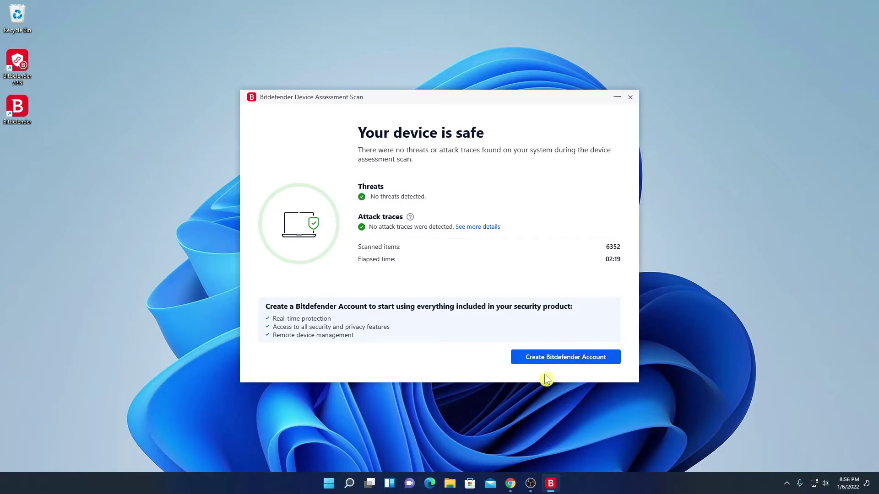
Step: Proceed to the Bitdefender account form and choose signing in with an existing account instead of creating one
click(598, 365)
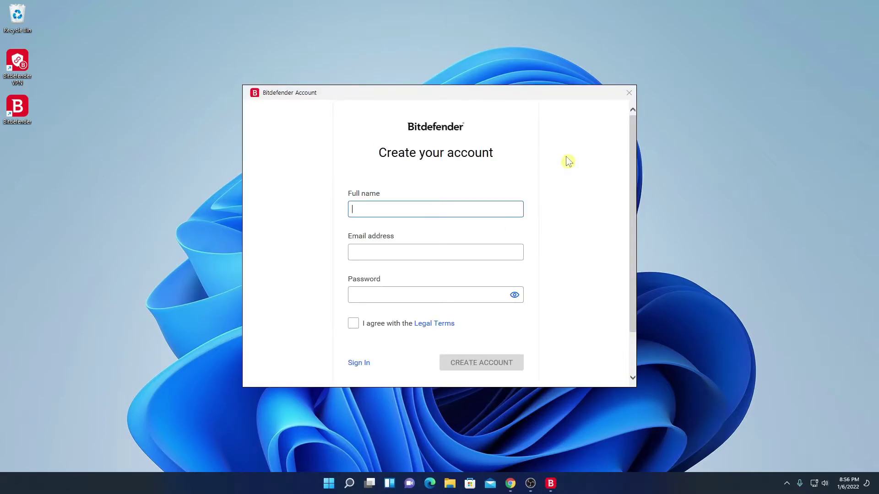
scroll(567, 192, down, 2)
scroll(564, 311, up, 2)
scroll(499, 320, down, 2)
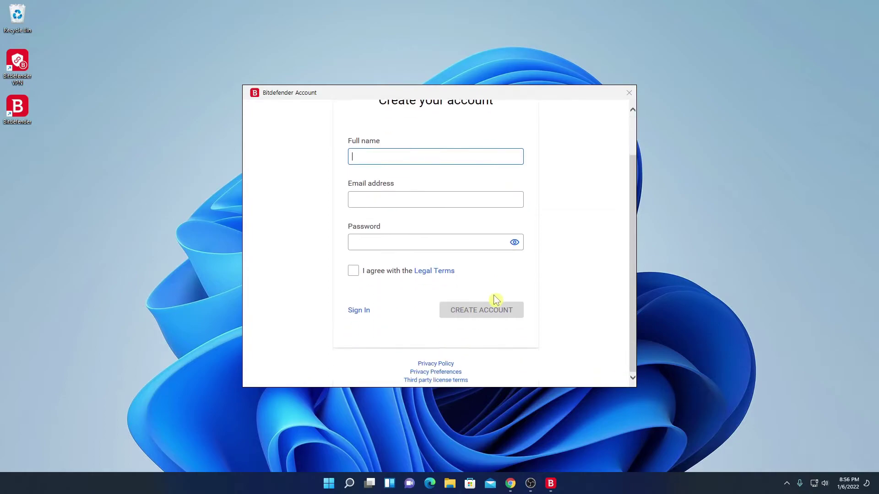
click(359, 311)
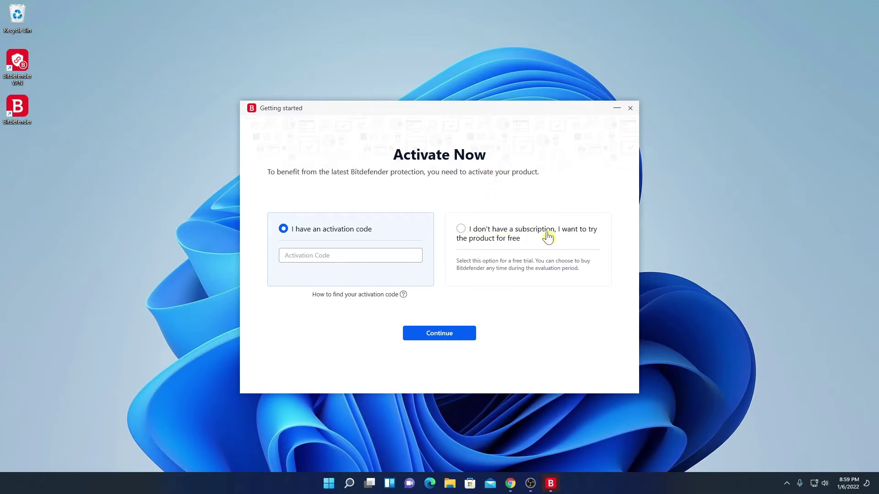
Step: Activate the product as a free trial without a subscription and finish the setup with Ransomware Remediation enabled
click(461, 230)
click(456, 340)
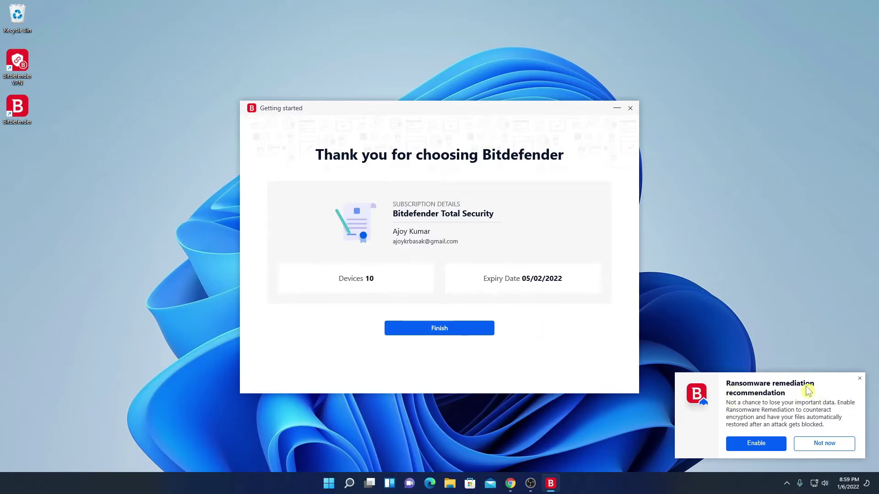
click(764, 450)
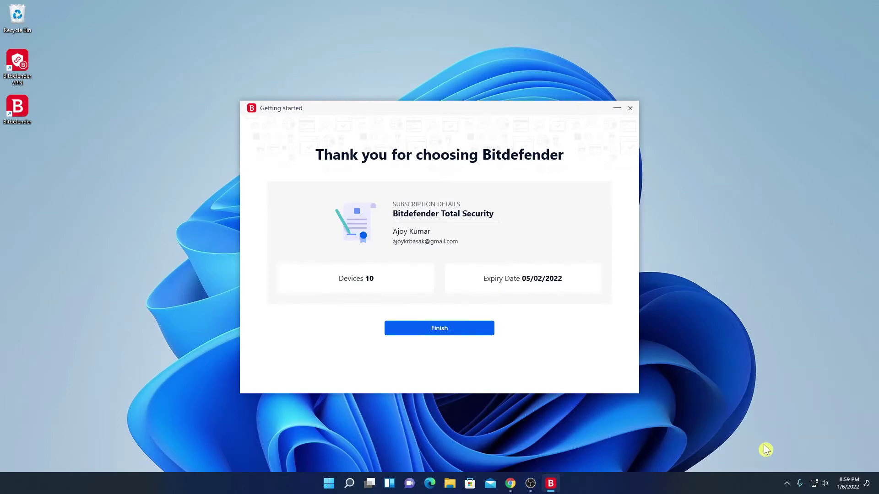
click(428, 336)
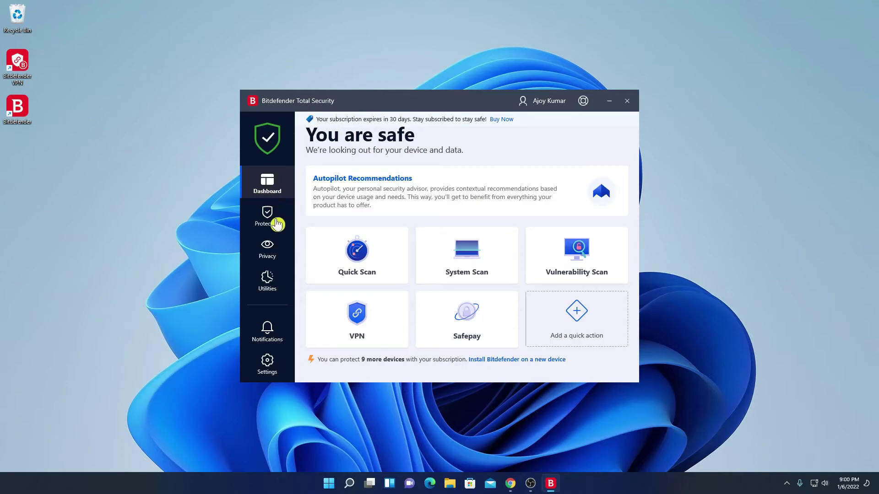
Step: Look through the Protection, Utilities, Notifications and Settings pages, including the critical and warning notifications
click(276, 229)
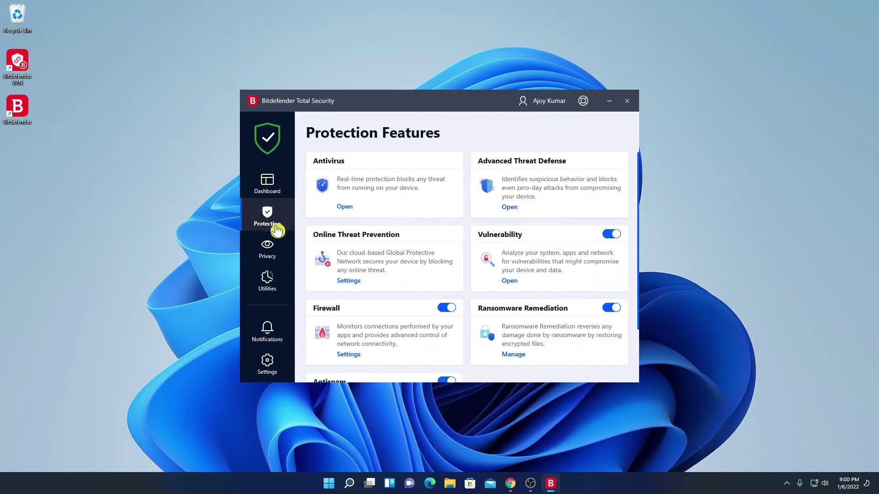
click(270, 282)
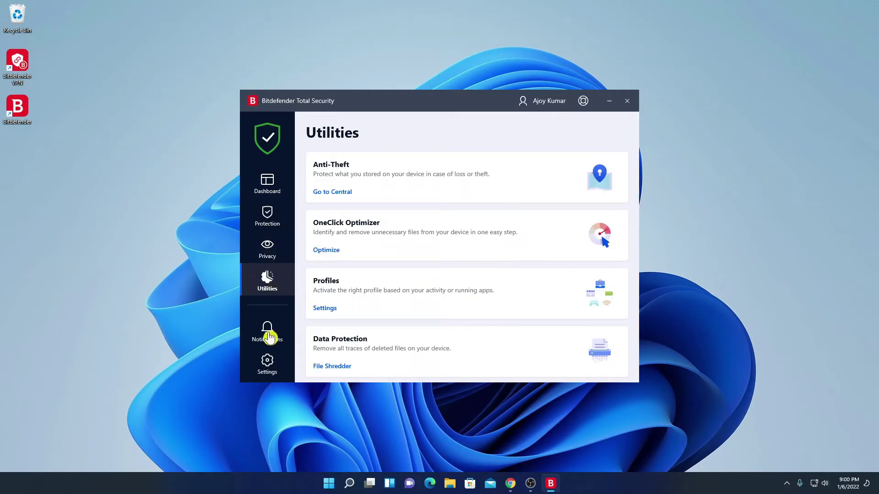
click(268, 332)
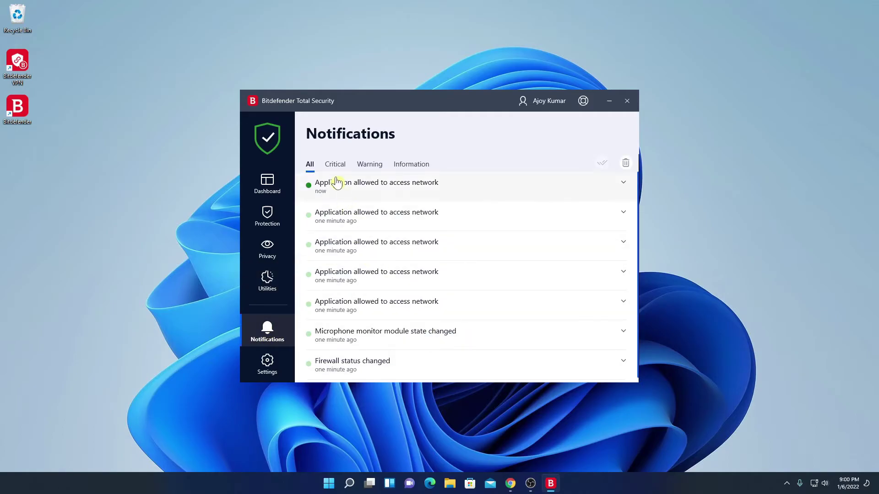
click(334, 167)
click(364, 169)
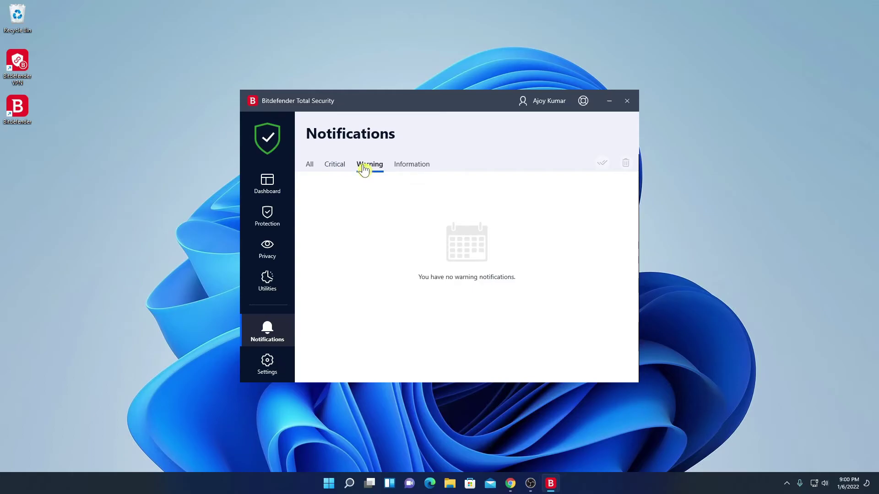
click(267, 364)
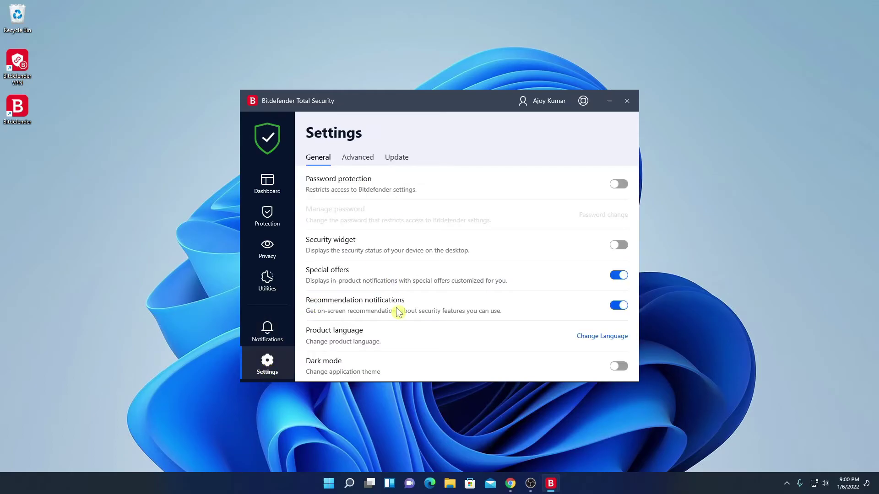
Step: Install Bitdefender VPN from the Dashboard and minimize its setup window
click(267, 183)
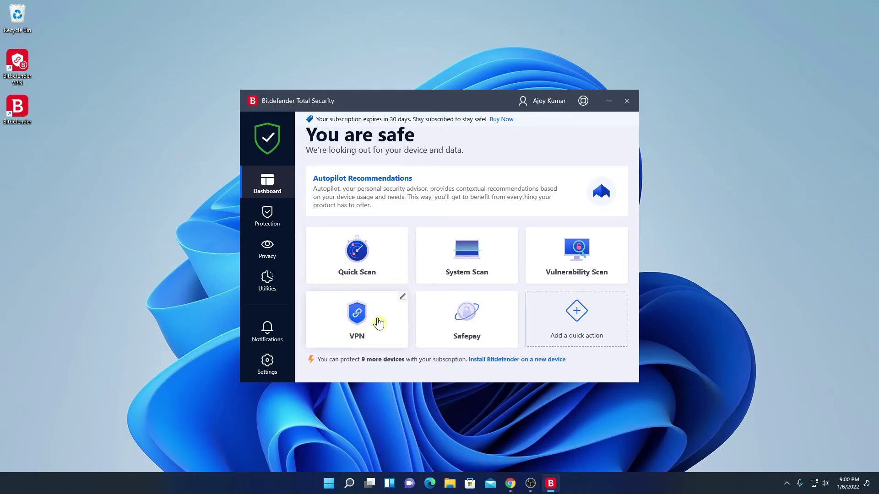
click(378, 323)
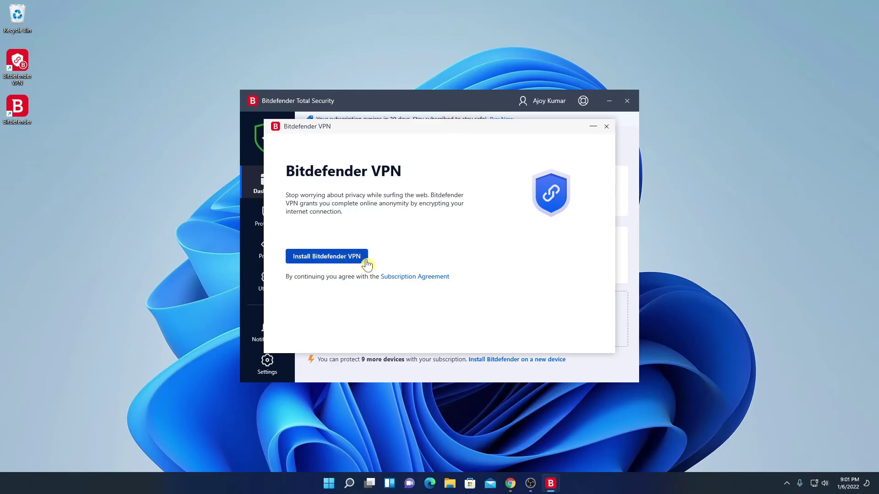
click(324, 264)
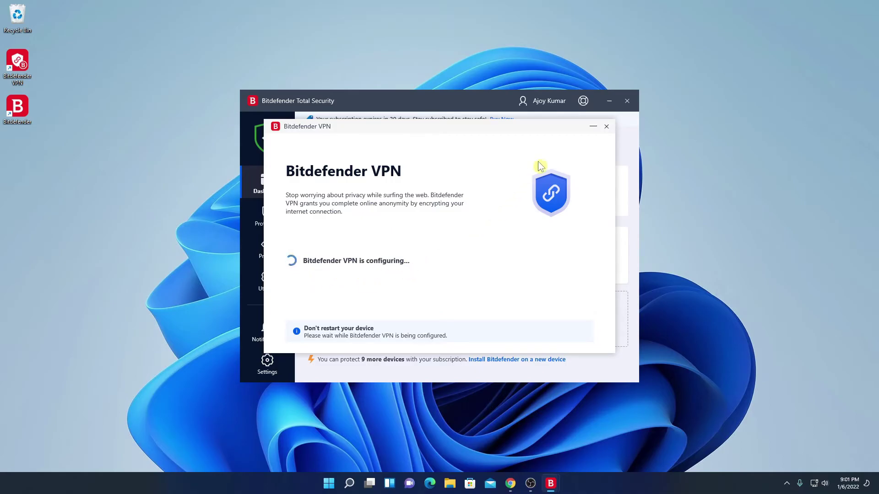
click(591, 131)
Step: Review all Protection features, from Antivirus and Firewall down to Antispam, and open the Privacy page
click(267, 229)
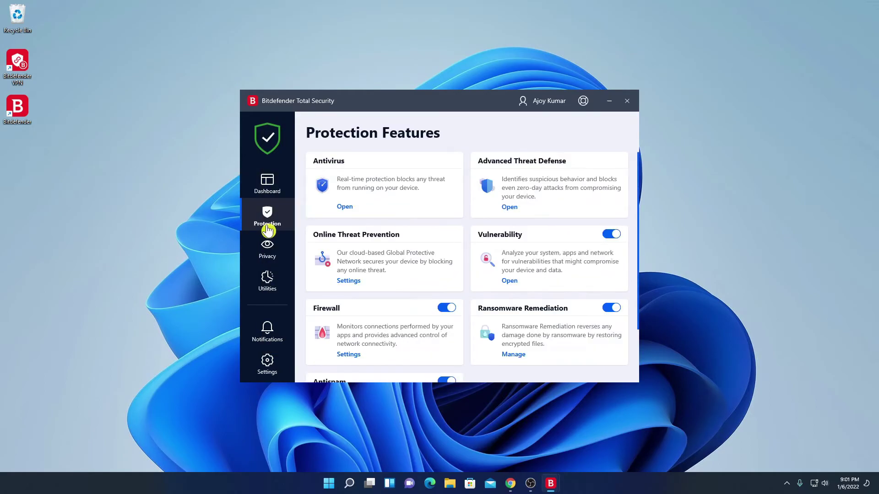
scroll(540, 229, down, 2)
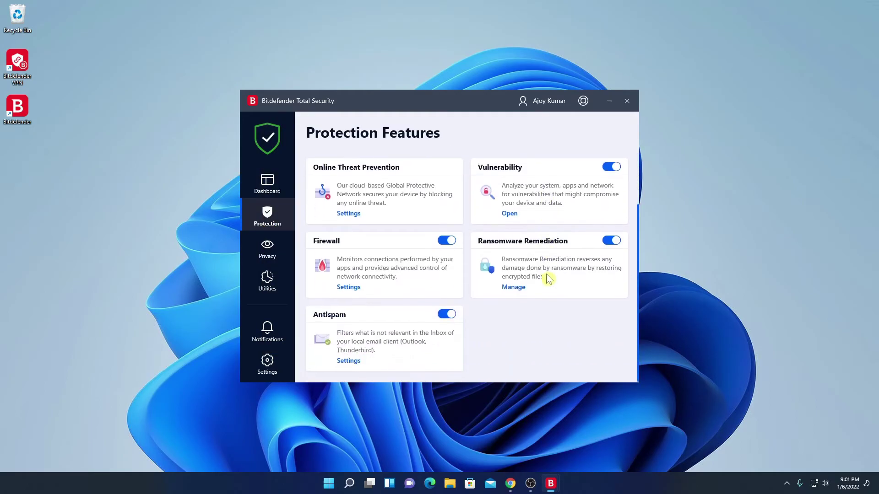
scroll(540, 333, up, 2)
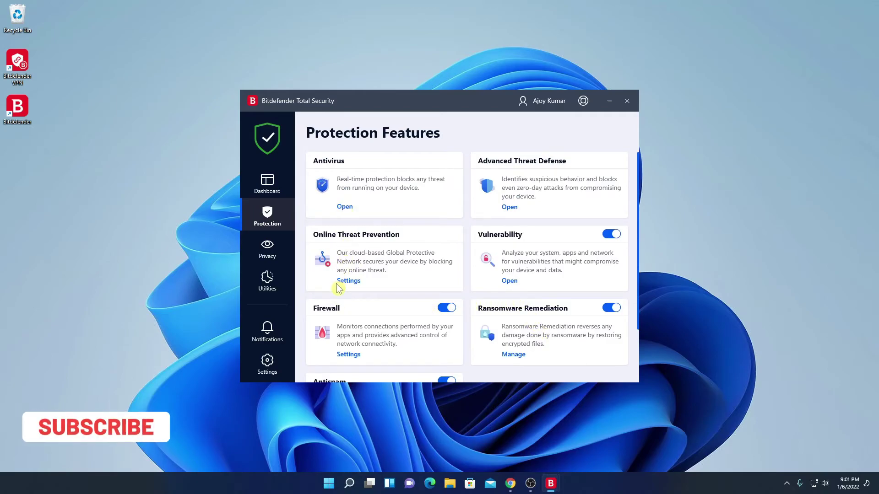
scroll(339, 284, down, 2)
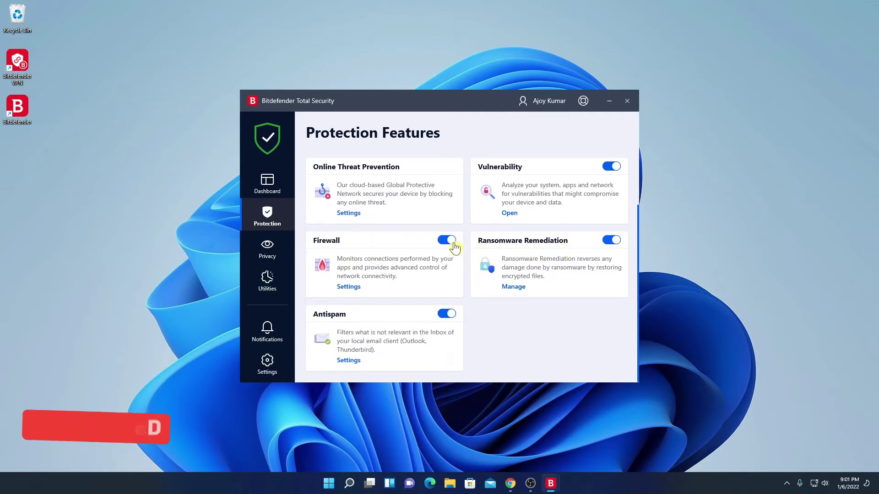
click(267, 247)
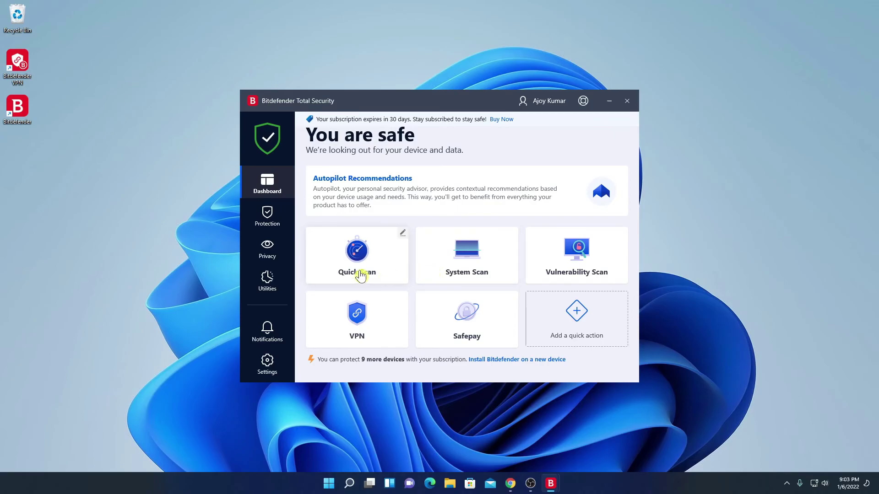
Step: Start a Quick Scan from the Dashboard, minimize its progress window and return to the main security window
click(361, 275)
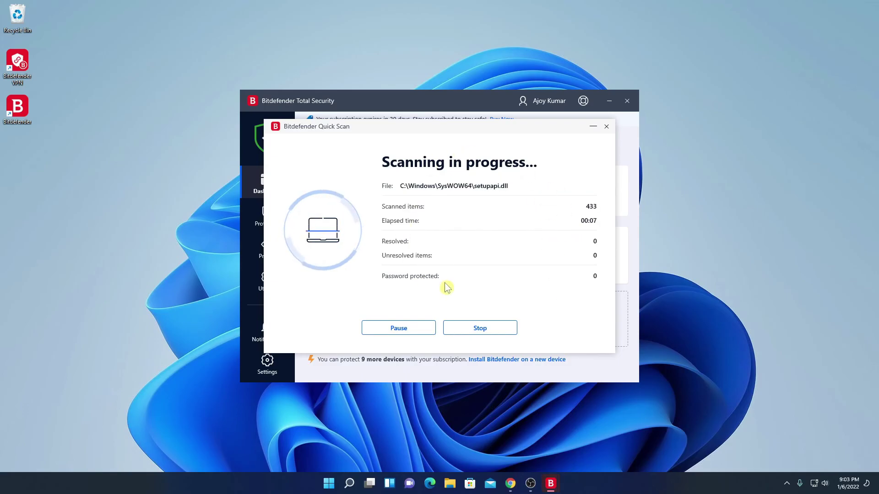
click(592, 130)
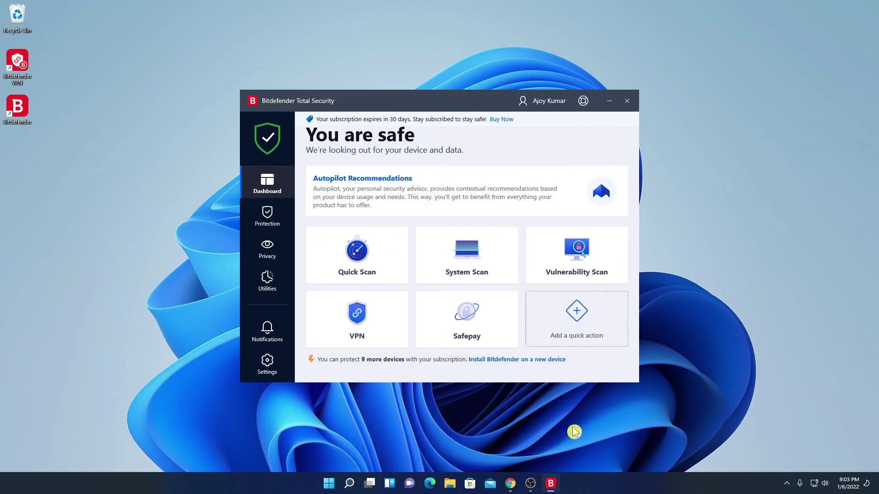
mouse_move(554, 482)
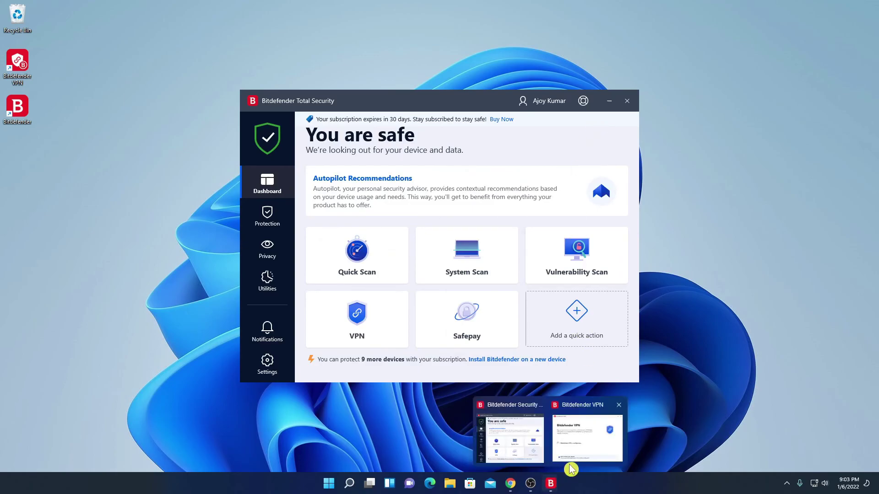
click(524, 446)
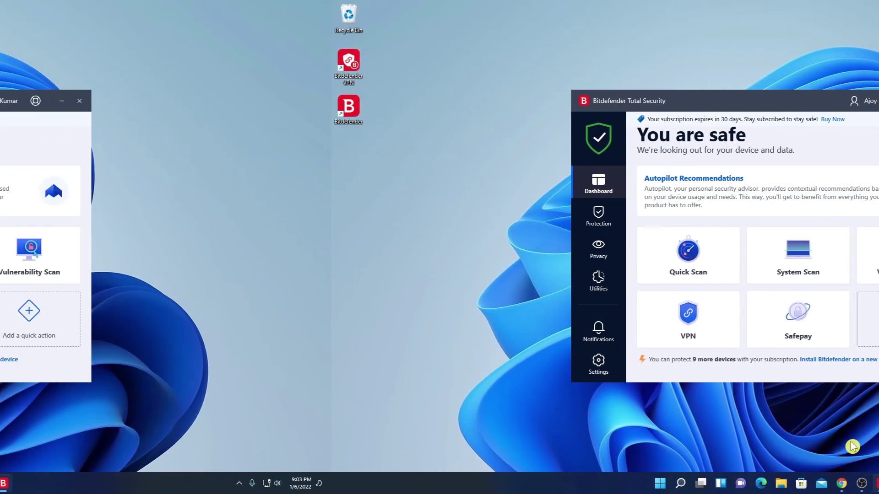